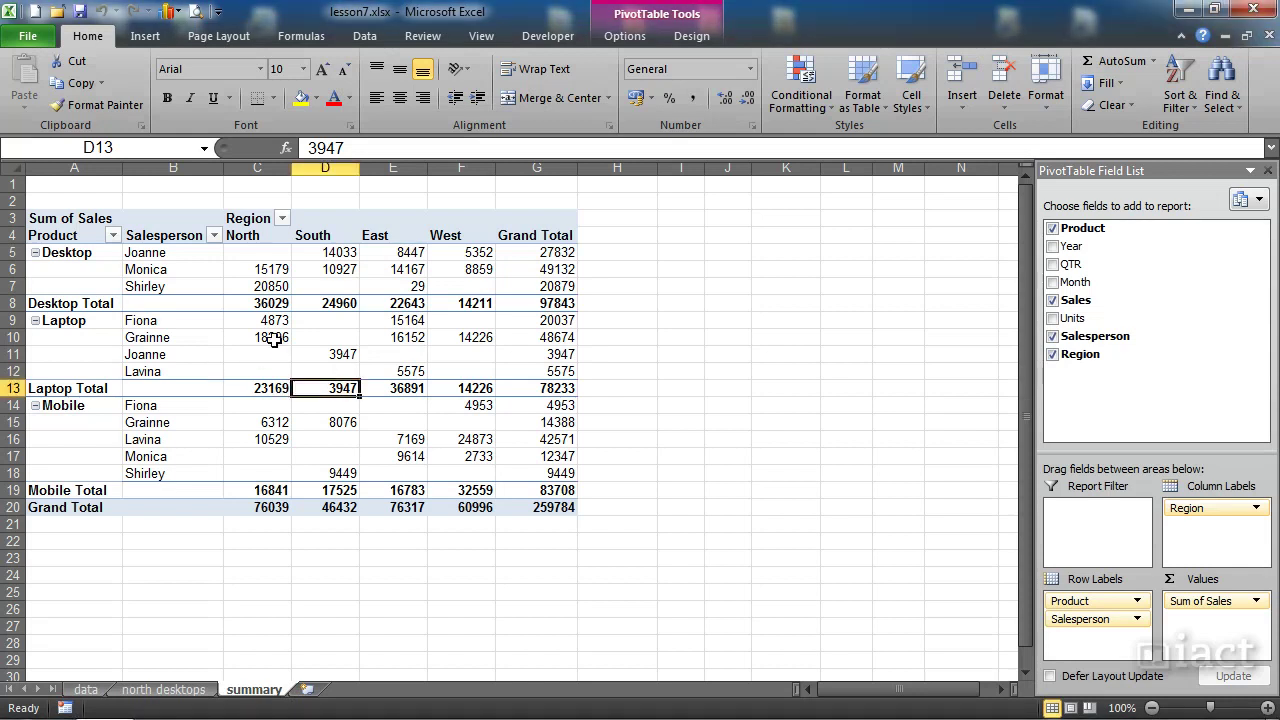
- Select the pivot table and bring up its PivotTable Tools Options tab
{"action": "mouse_move", "coordinate": [274, 340]}
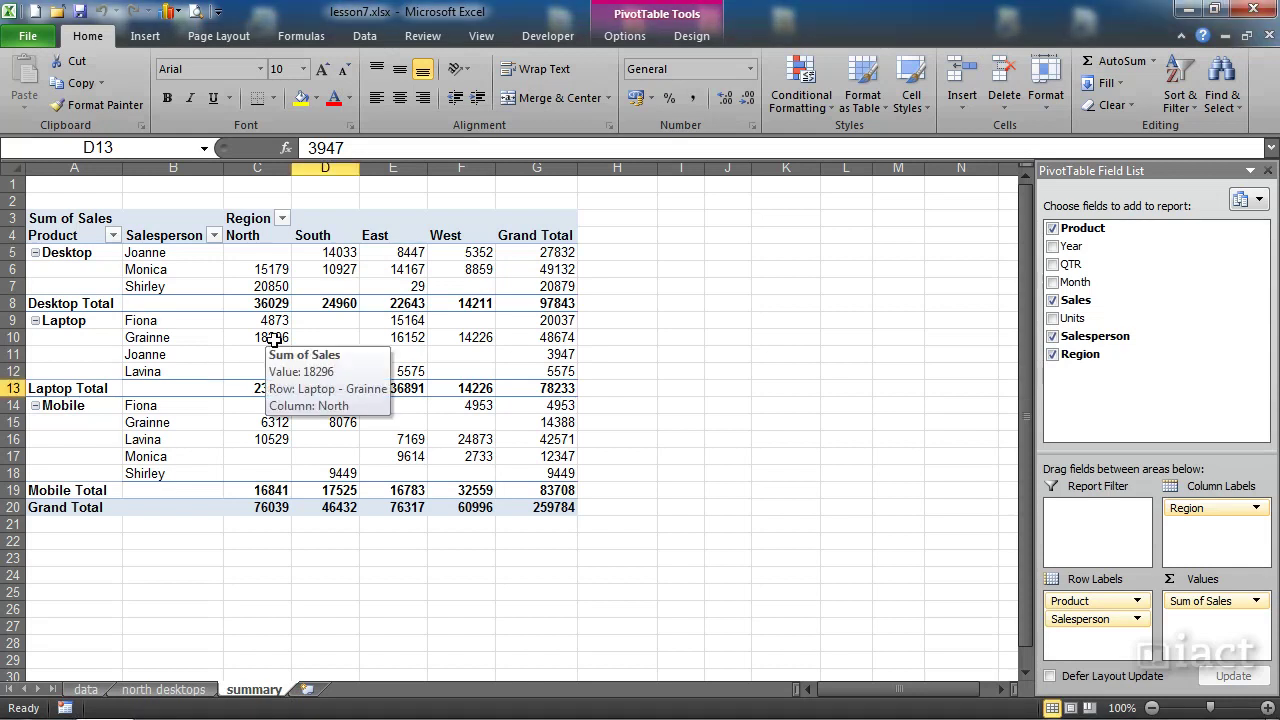
{"action": "left_click", "coordinate": [620, 37]}
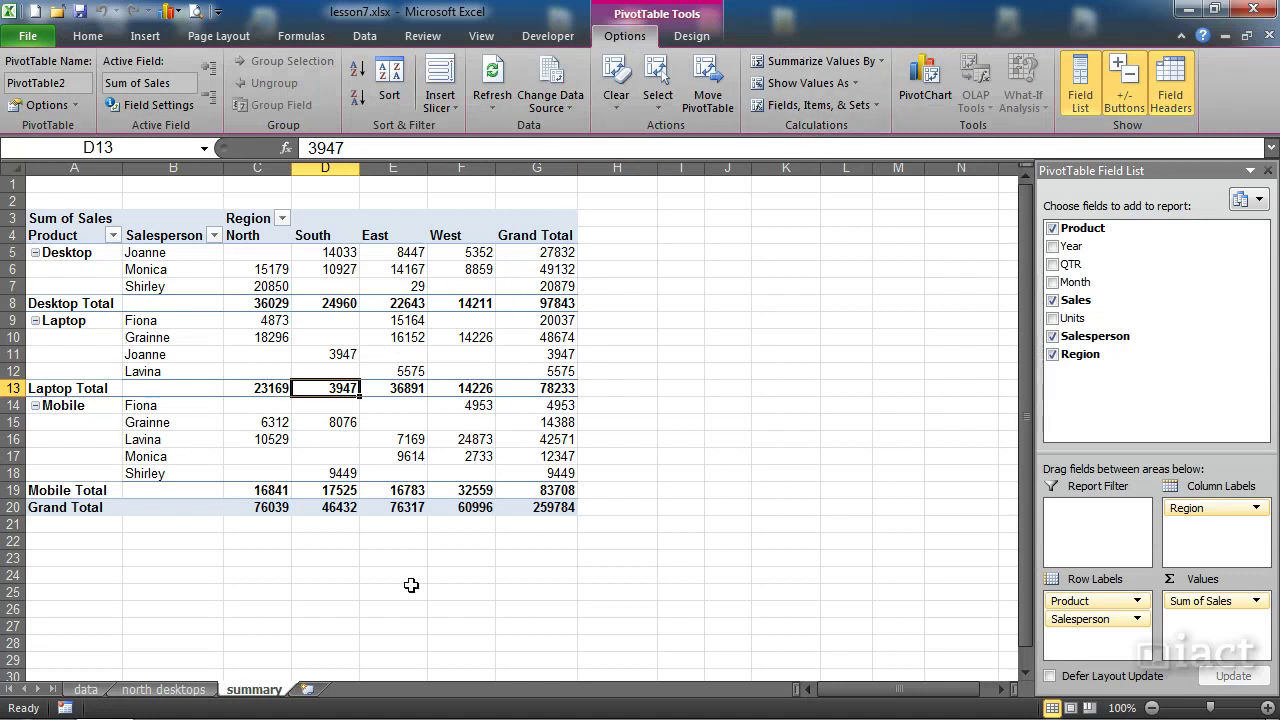
{"action": "mouse_move", "coordinate": [449, 443]}
{"action": "left_click", "coordinate": [868, 60]}
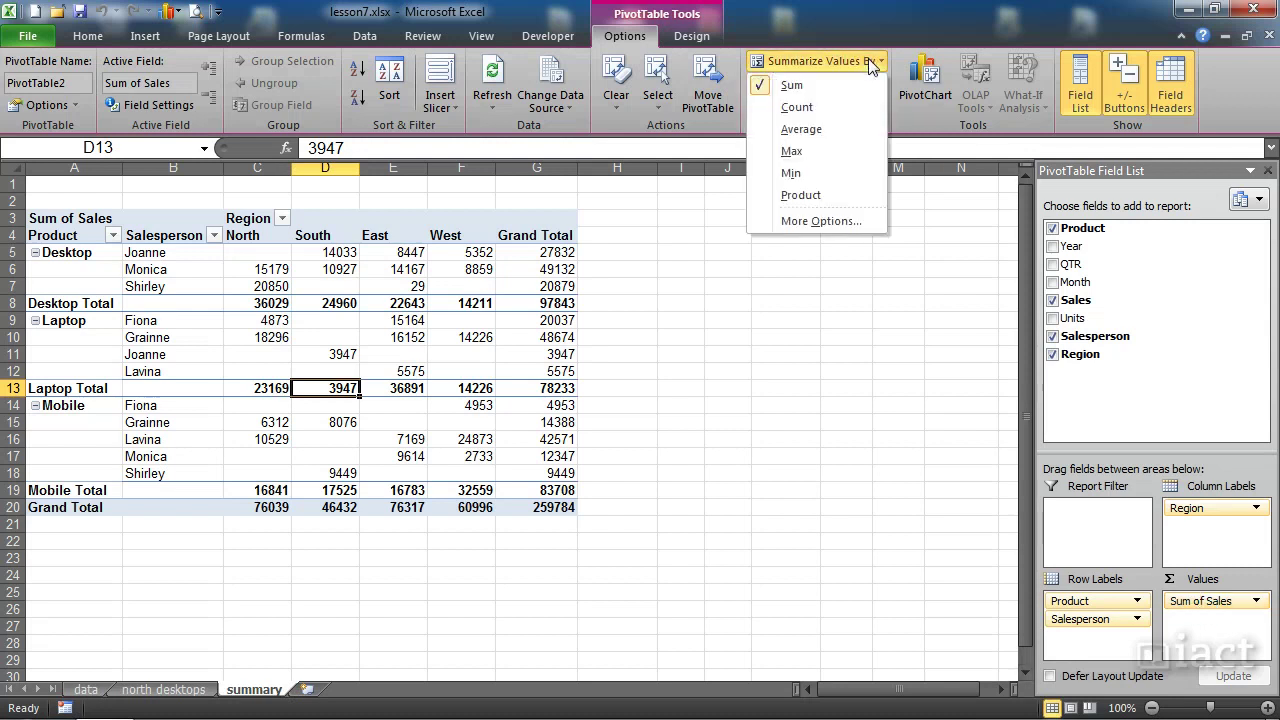
{"action": "left_click", "coordinate": [792, 107]}
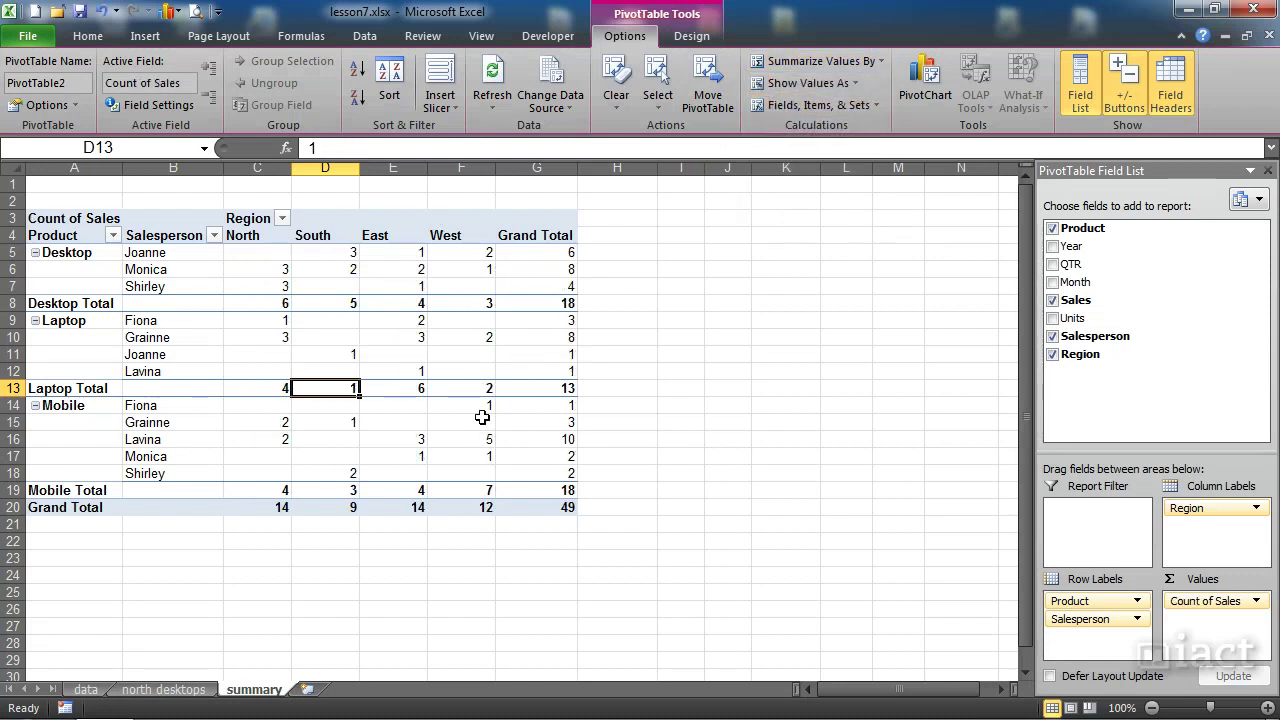
{"action": "mouse_move", "coordinate": [423, 363]}
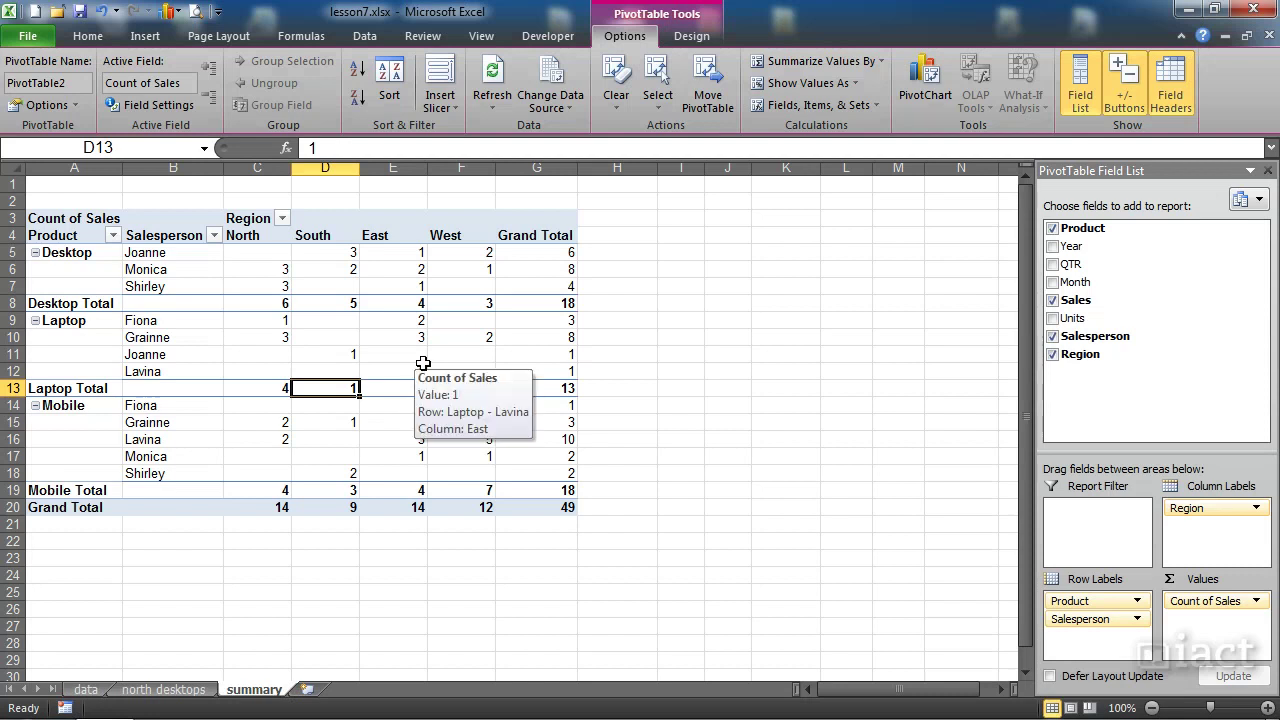
{"action": "left_click", "coordinate": [815, 62]}
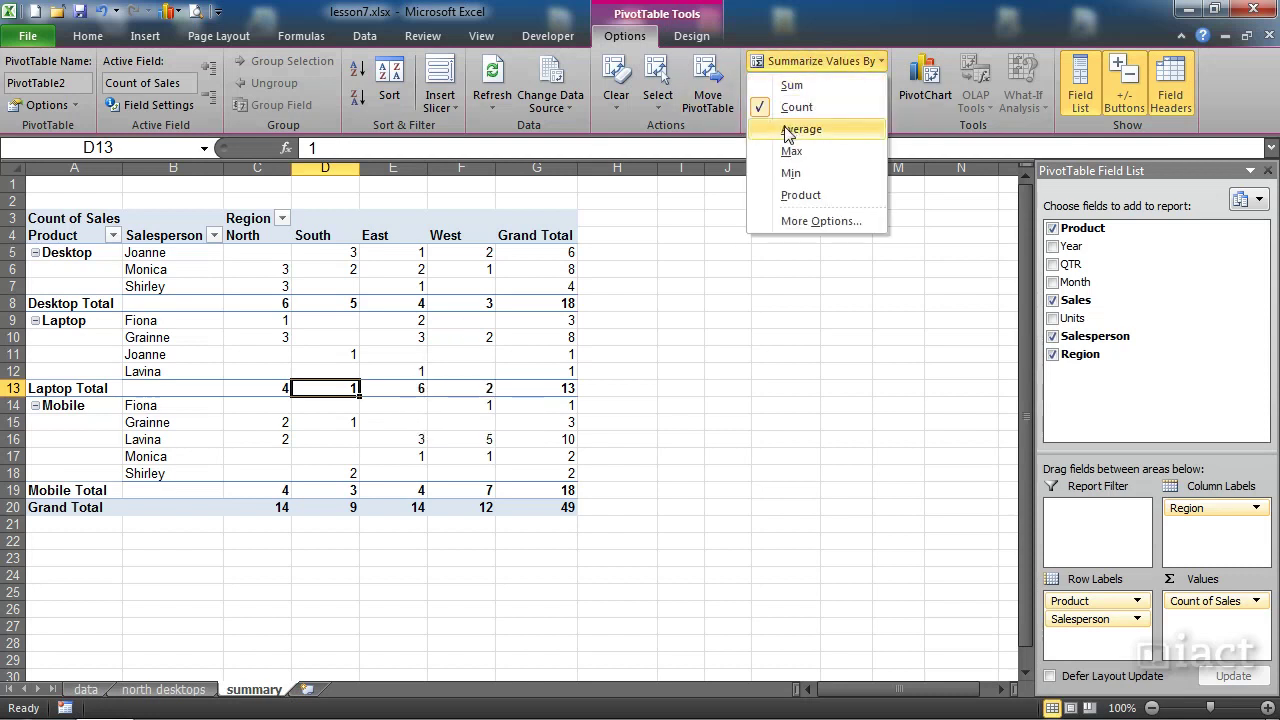
{"action": "left_click", "coordinate": [790, 130]}
{"action": "left_click", "coordinate": [800, 61]}
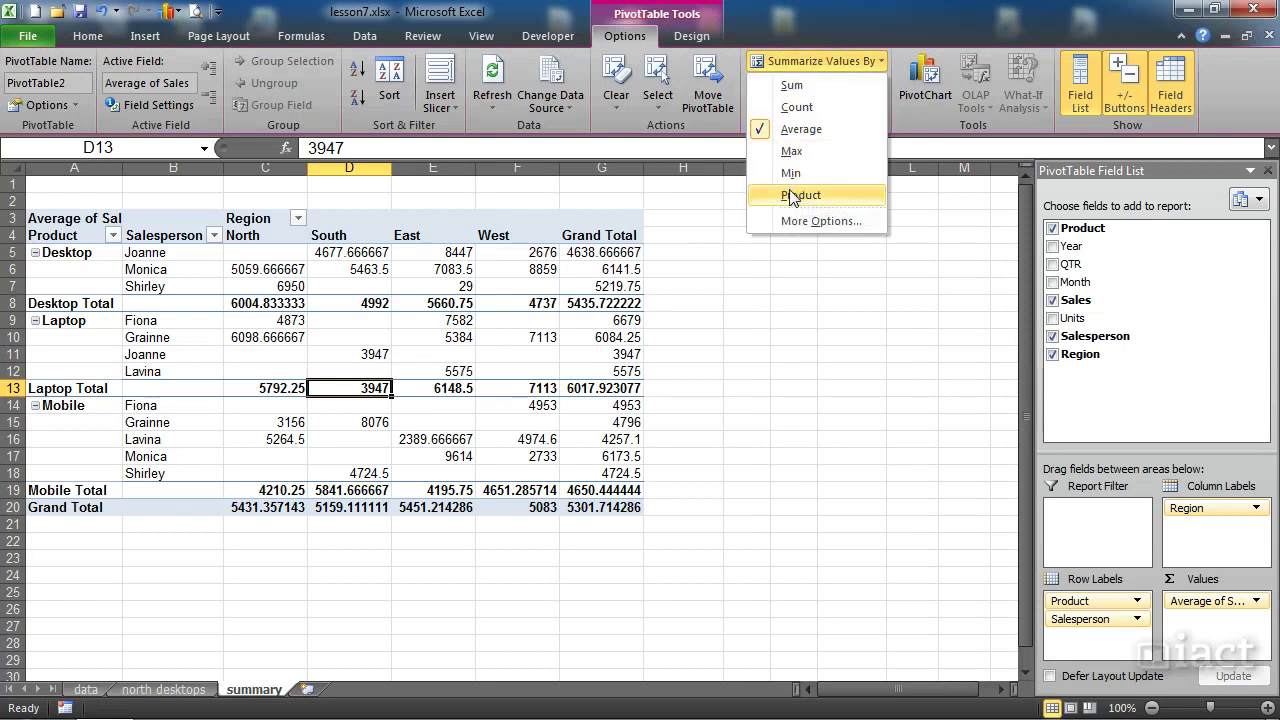
{"action": "left_click", "coordinate": [789, 86]}
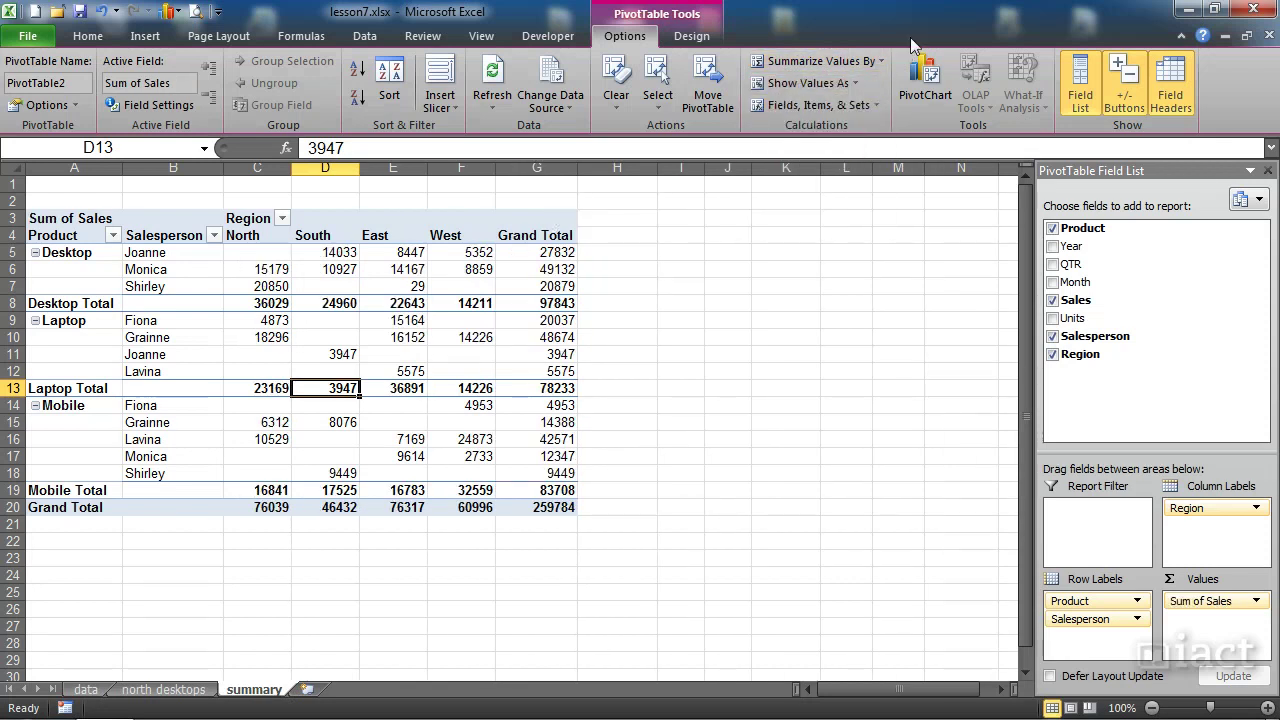
- Format Sum of Sales as Accounting (€) with two decimals, then check cells D10 and F15
{"action": "mouse_move", "coordinate": [288, 336]}
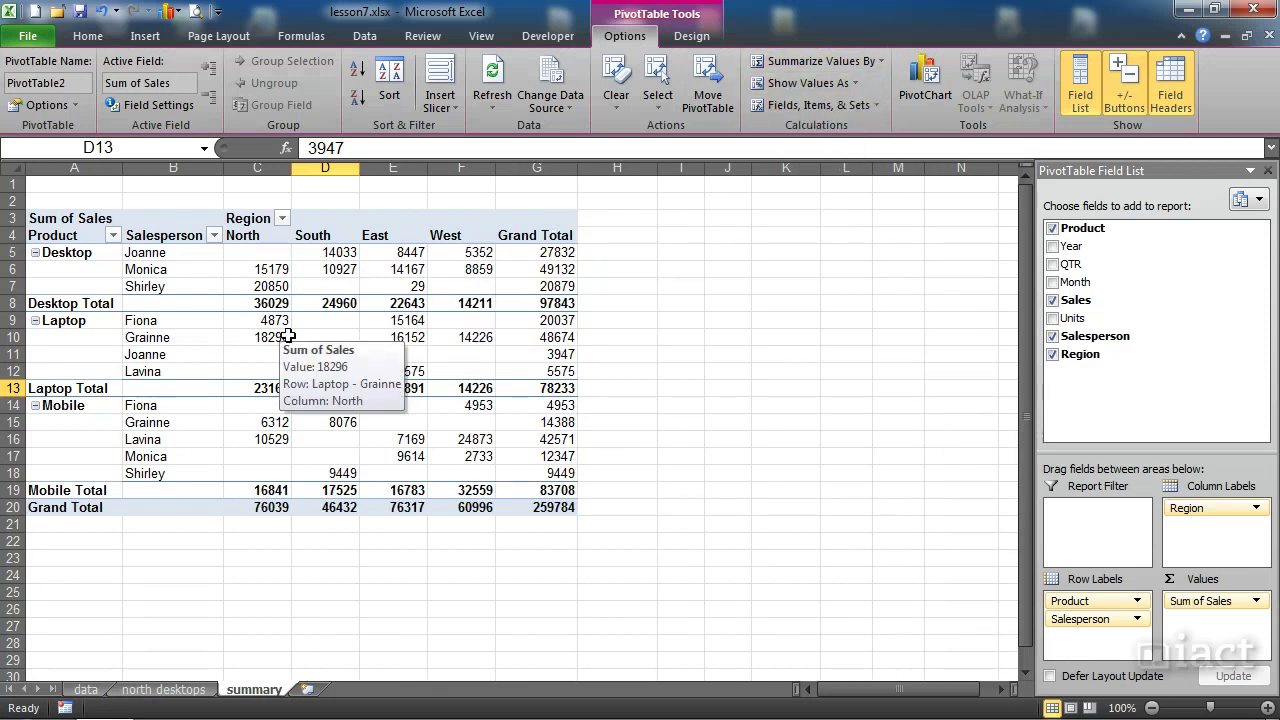
{"action": "left_click", "coordinate": [876, 63]}
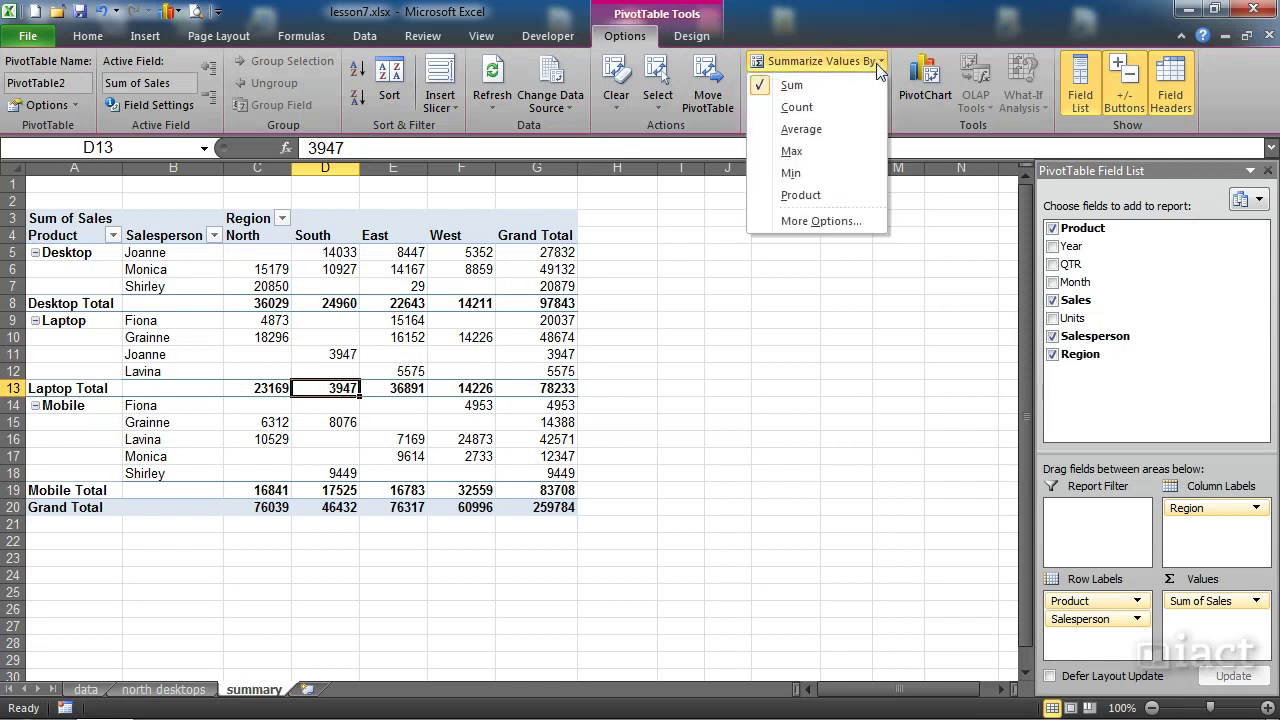
{"action": "left_click", "coordinate": [830, 230]}
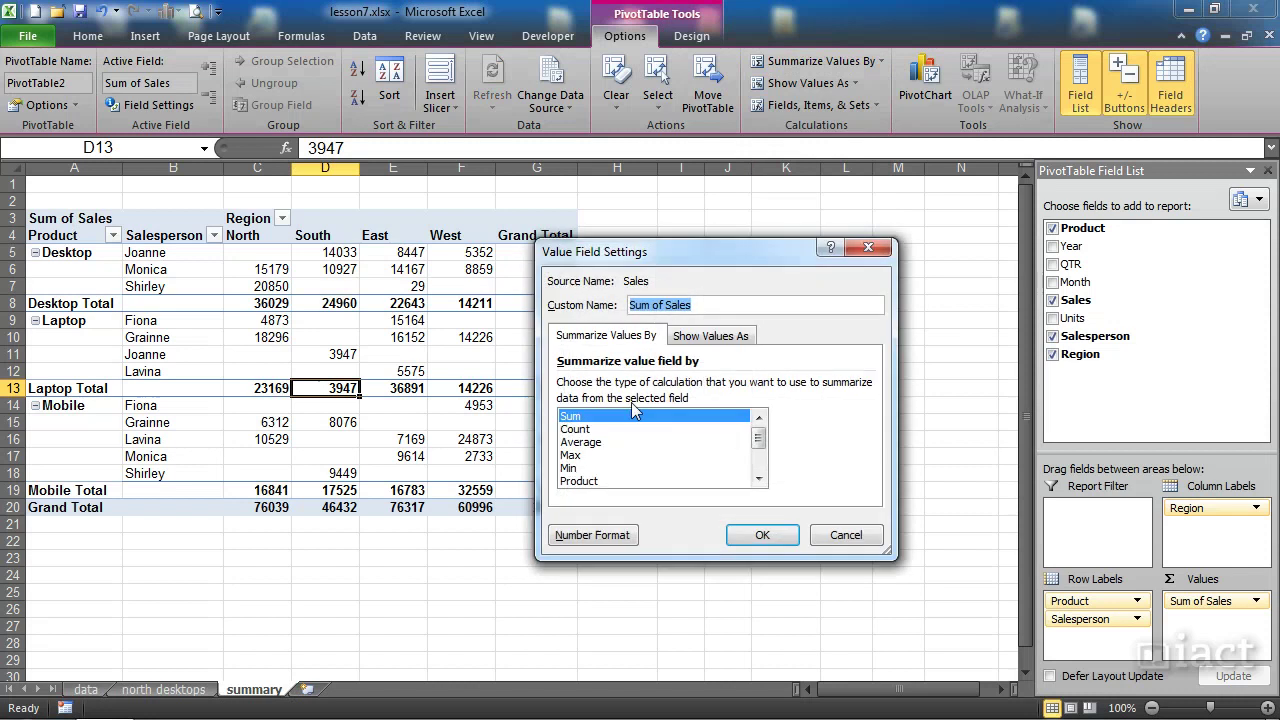
{"action": "left_click", "coordinate": [603, 538]}
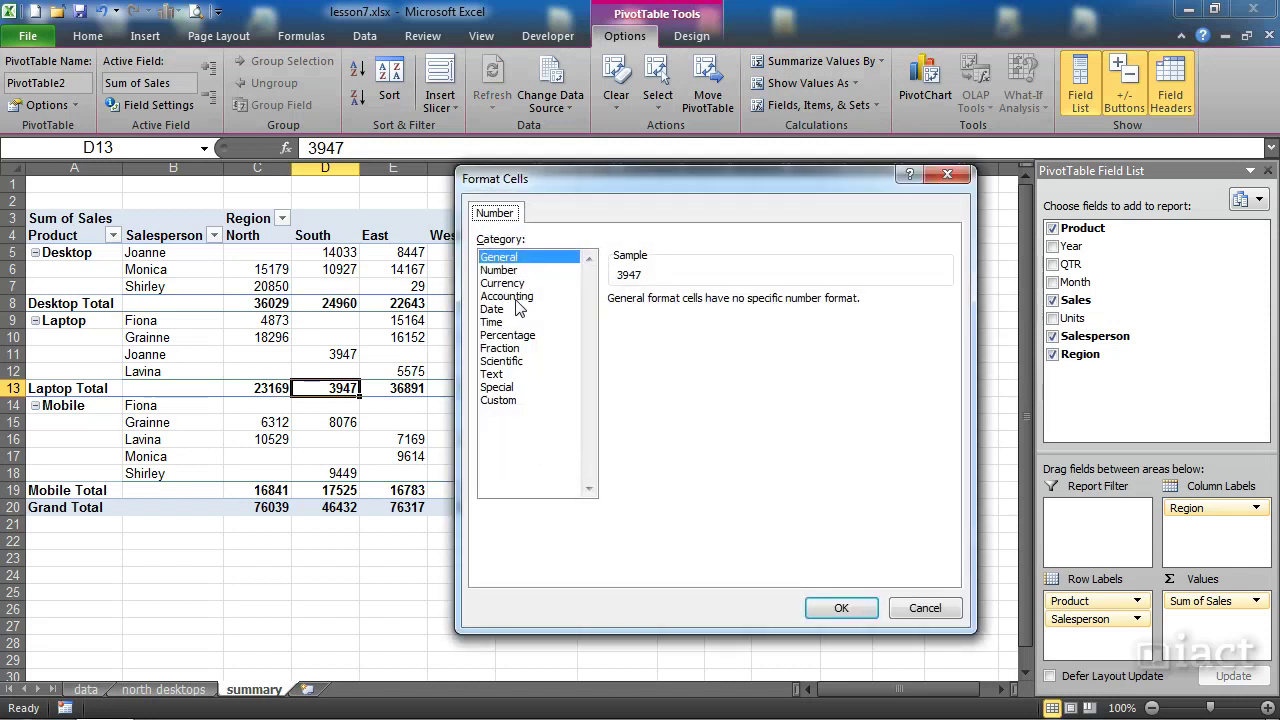
{"action": "left_click", "coordinate": [516, 300]}
{"action": "left_click", "coordinate": [826, 608]}
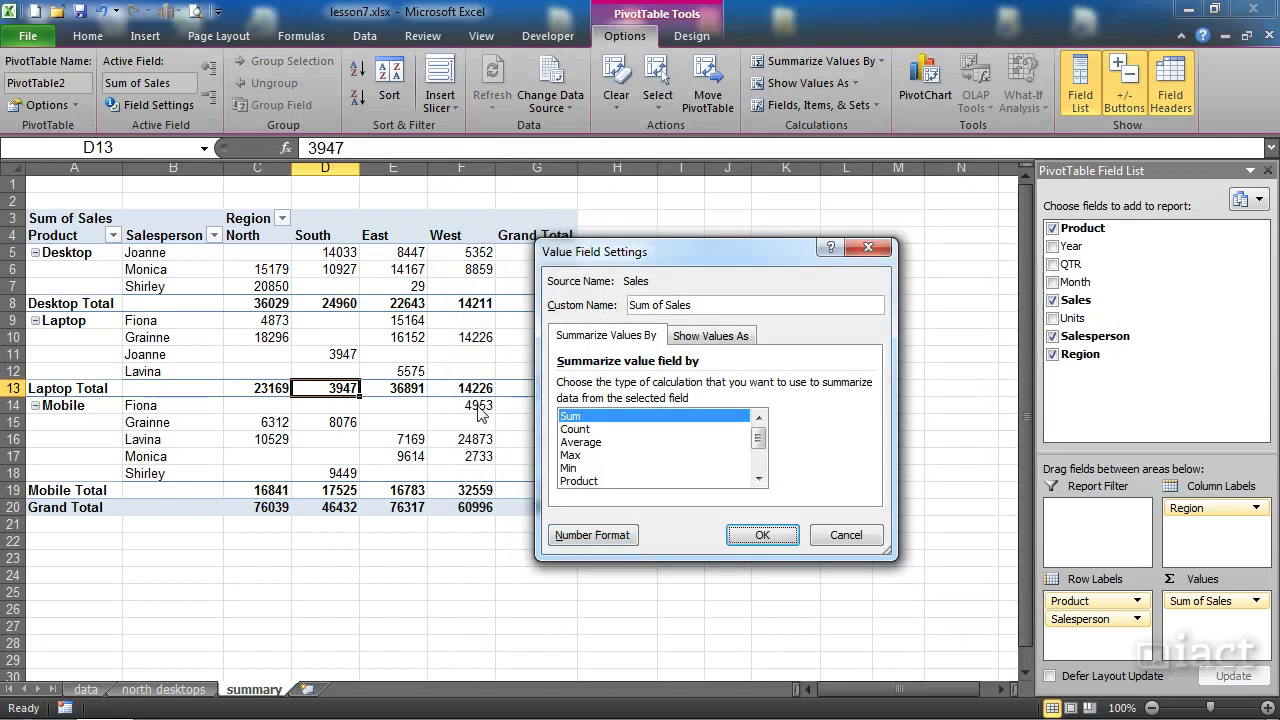
{"action": "left_click", "coordinate": [762, 535]}
{"action": "left_click", "coordinate": [372, 334]}
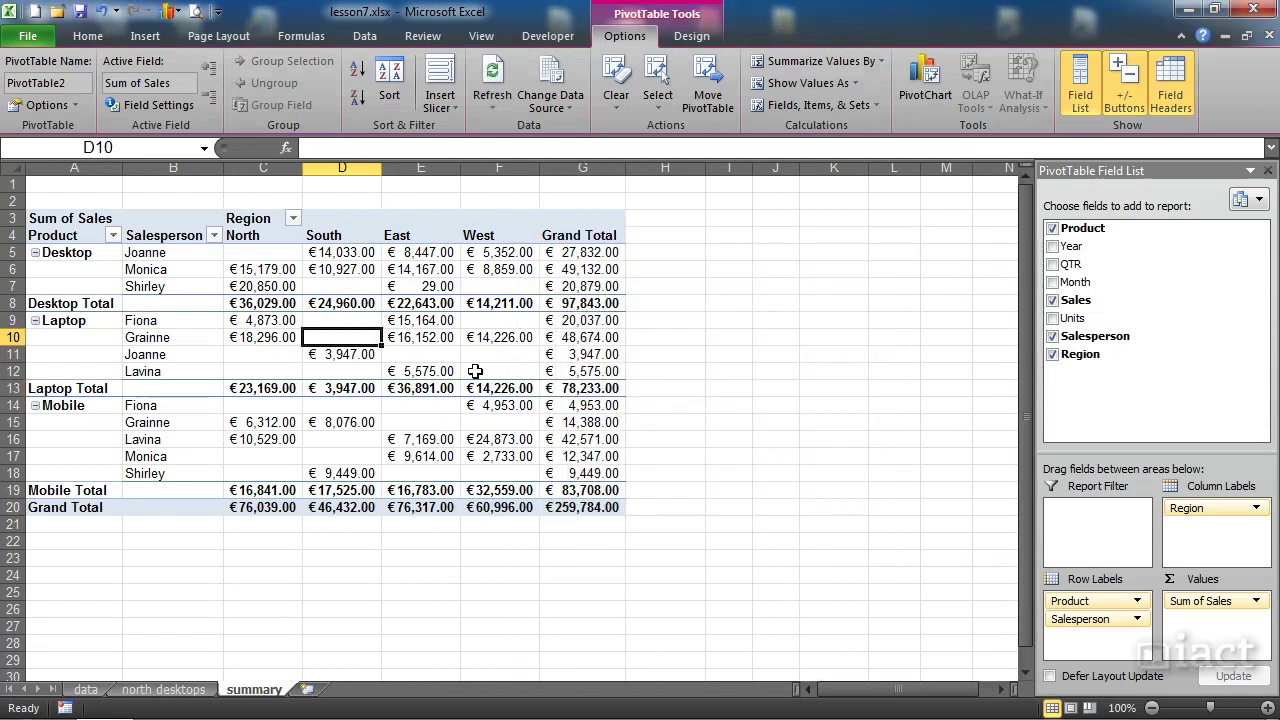
{"action": "left_click", "coordinate": [495, 422]}
{"action": "mouse_move", "coordinate": [487, 463]}
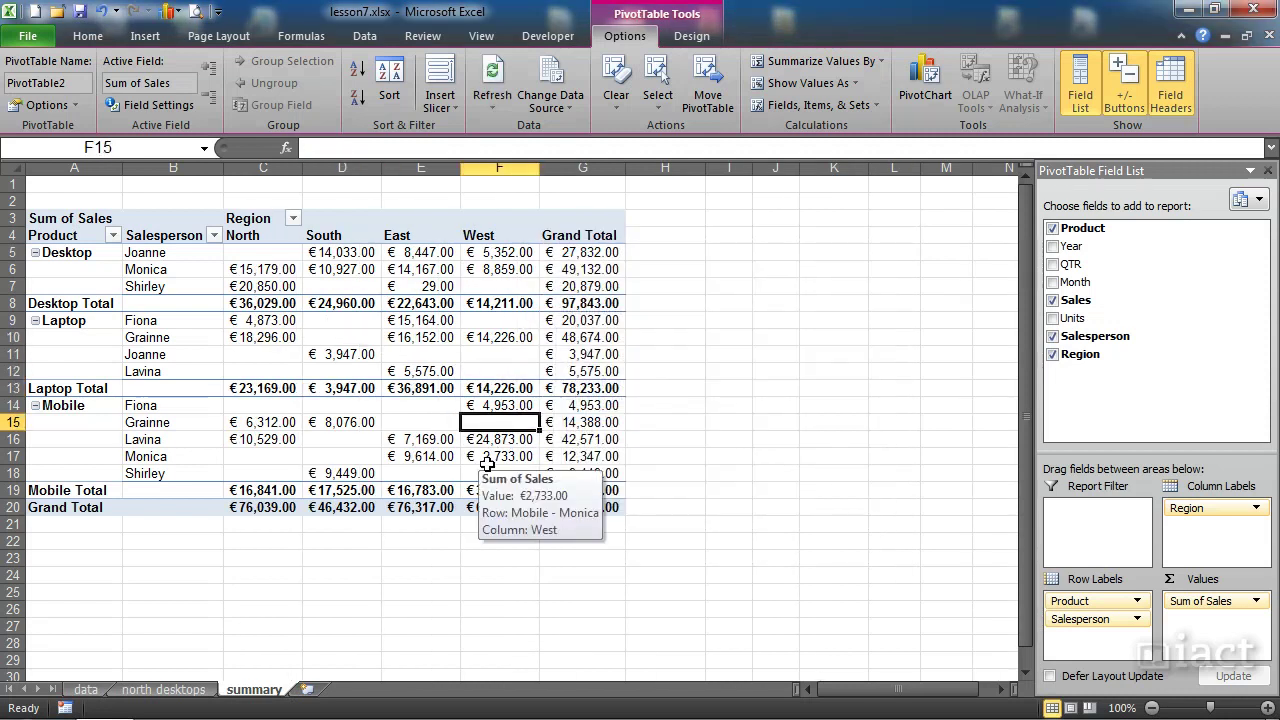
- From cell E9, switch the value summary to Count
{"action": "left_click", "coordinate": [452, 320]}
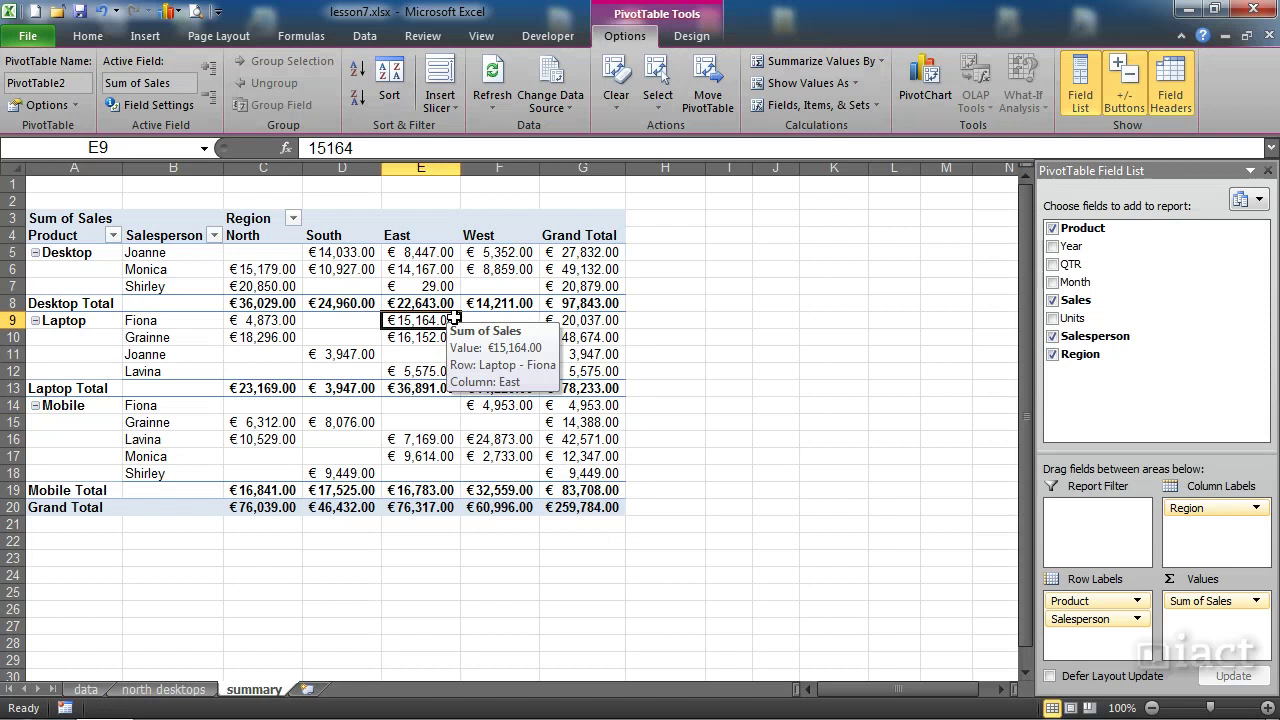
{"action": "left_click", "coordinate": [879, 60]}
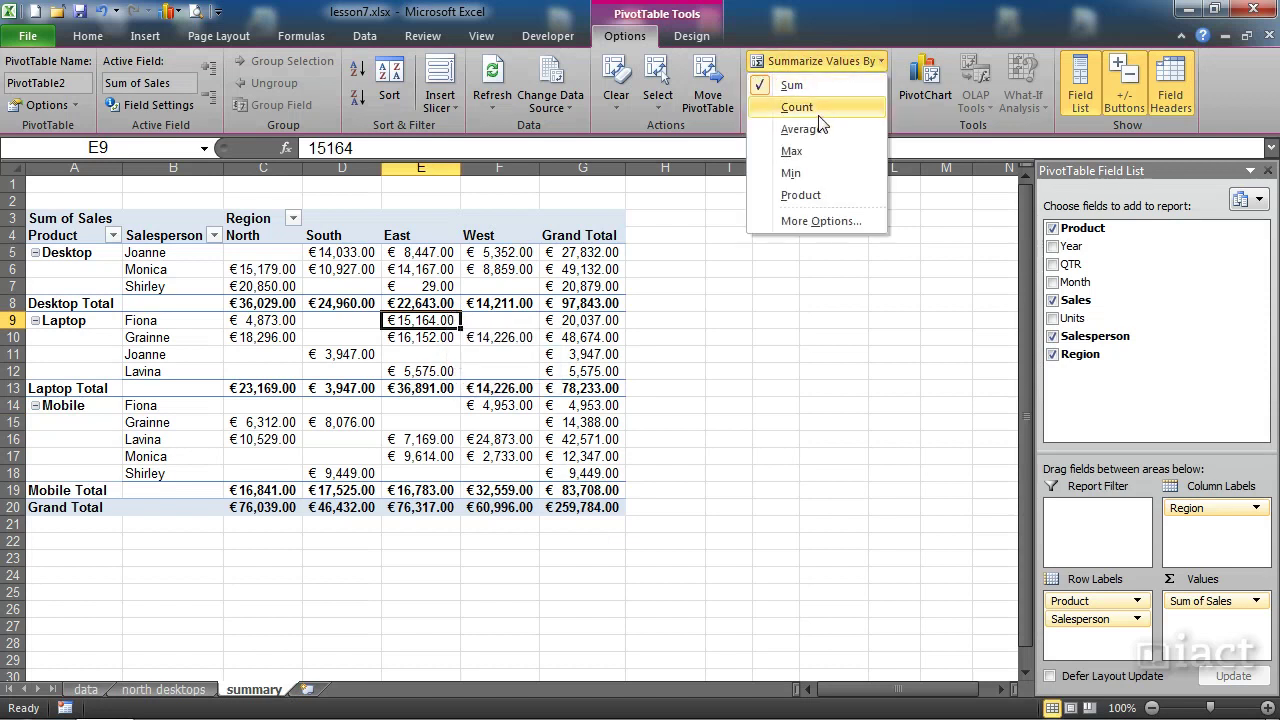
{"action": "left_click", "coordinate": [795, 106]}
{"action": "mouse_move", "coordinate": [331, 361]}
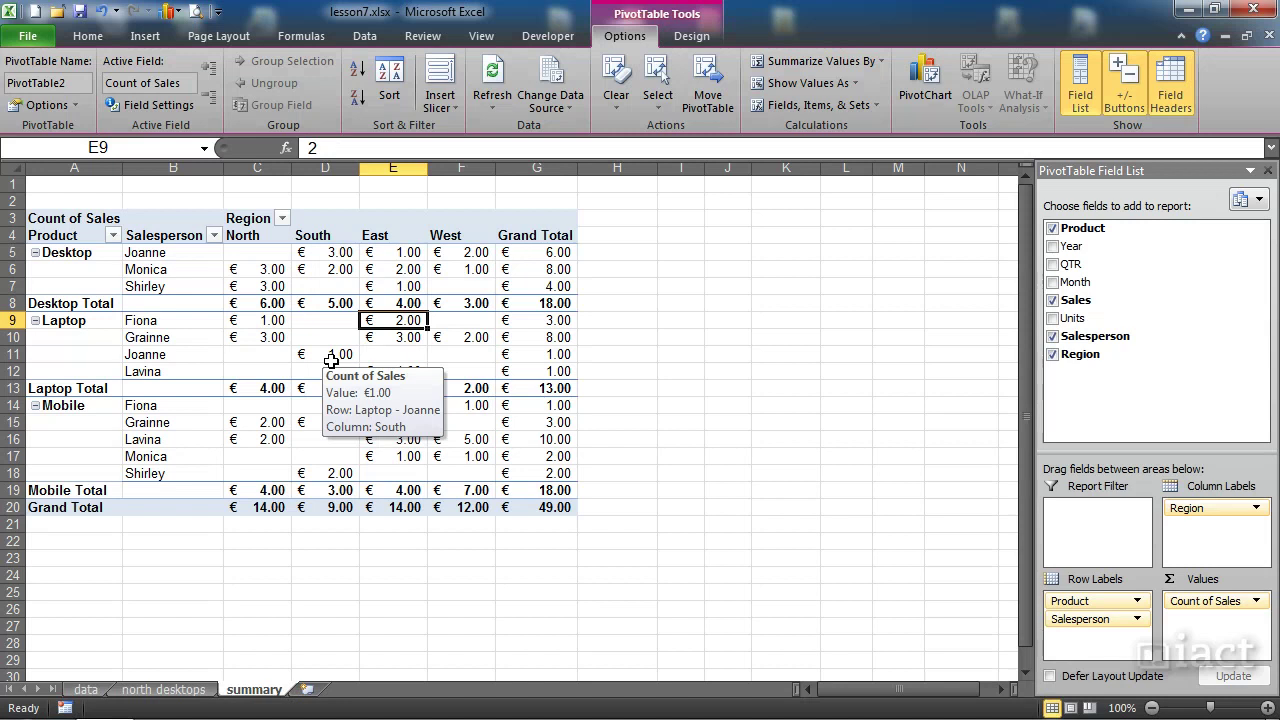
- Reset the value field's number format to General, removing the euro symbol
{"action": "left_click", "coordinate": [866, 62]}
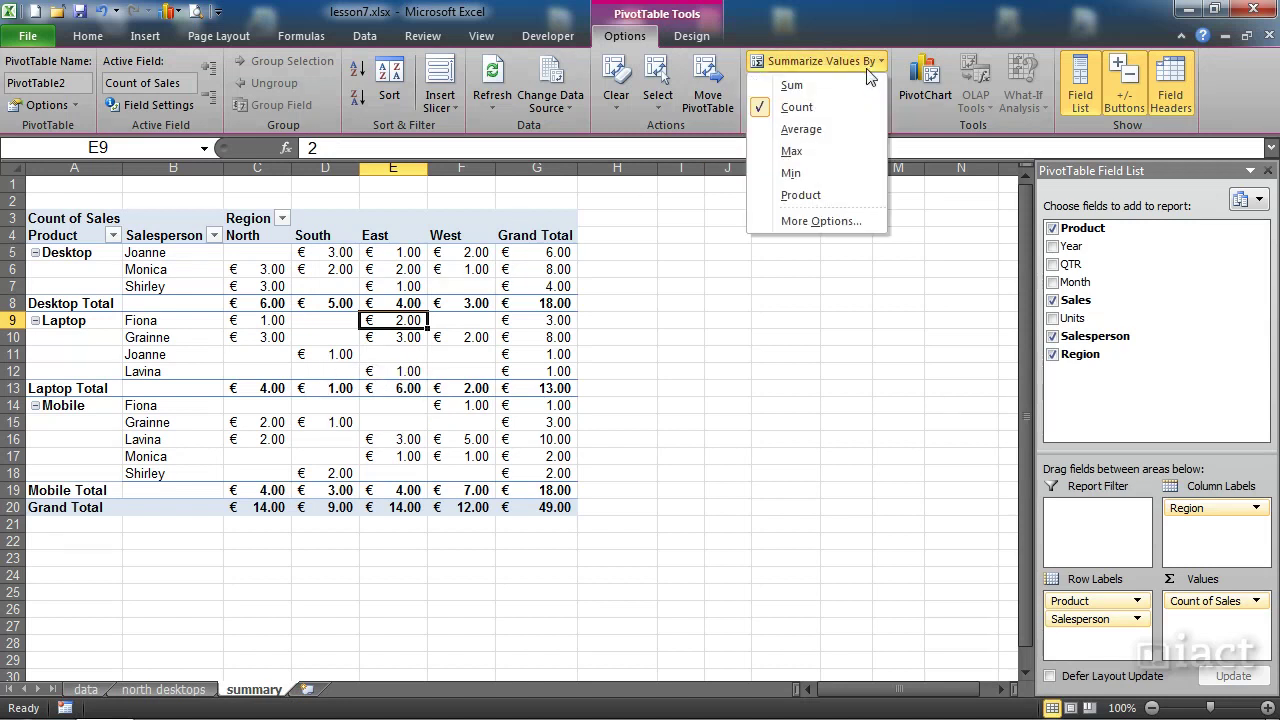
{"action": "left_click", "coordinate": [818, 229]}
{"action": "left_click", "coordinate": [579, 538]}
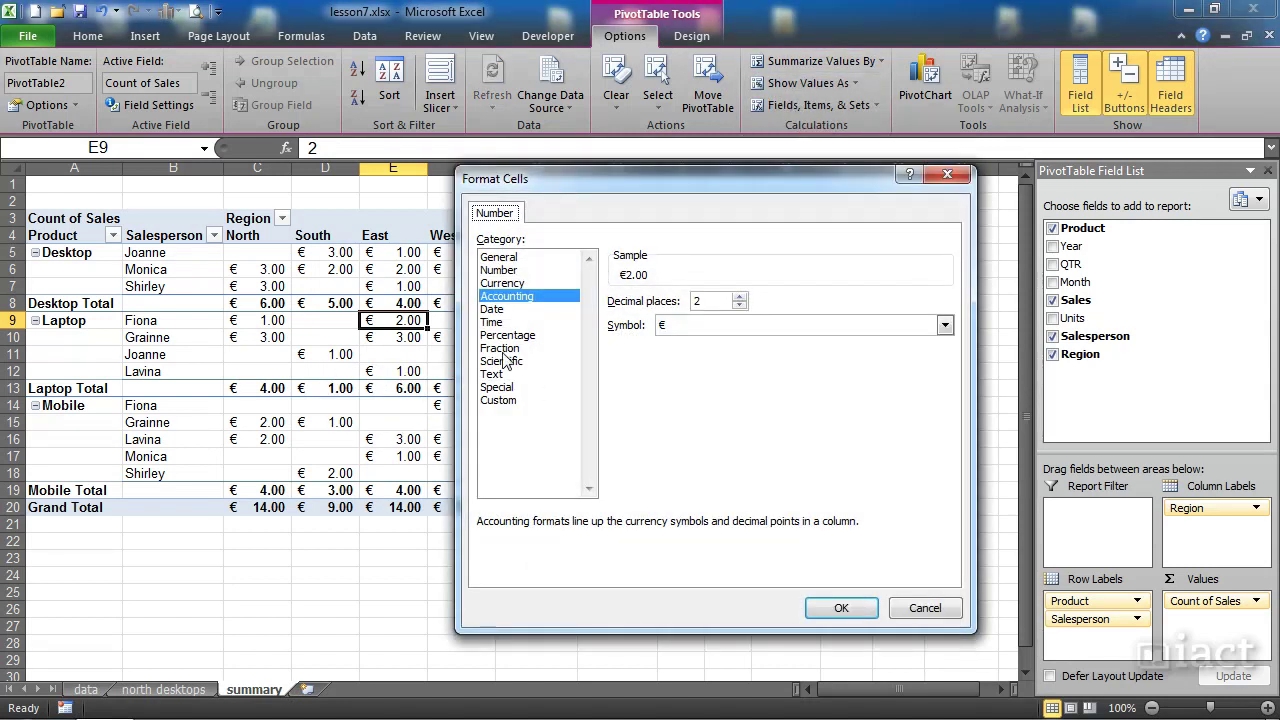
{"action": "left_click", "coordinate": [505, 258]}
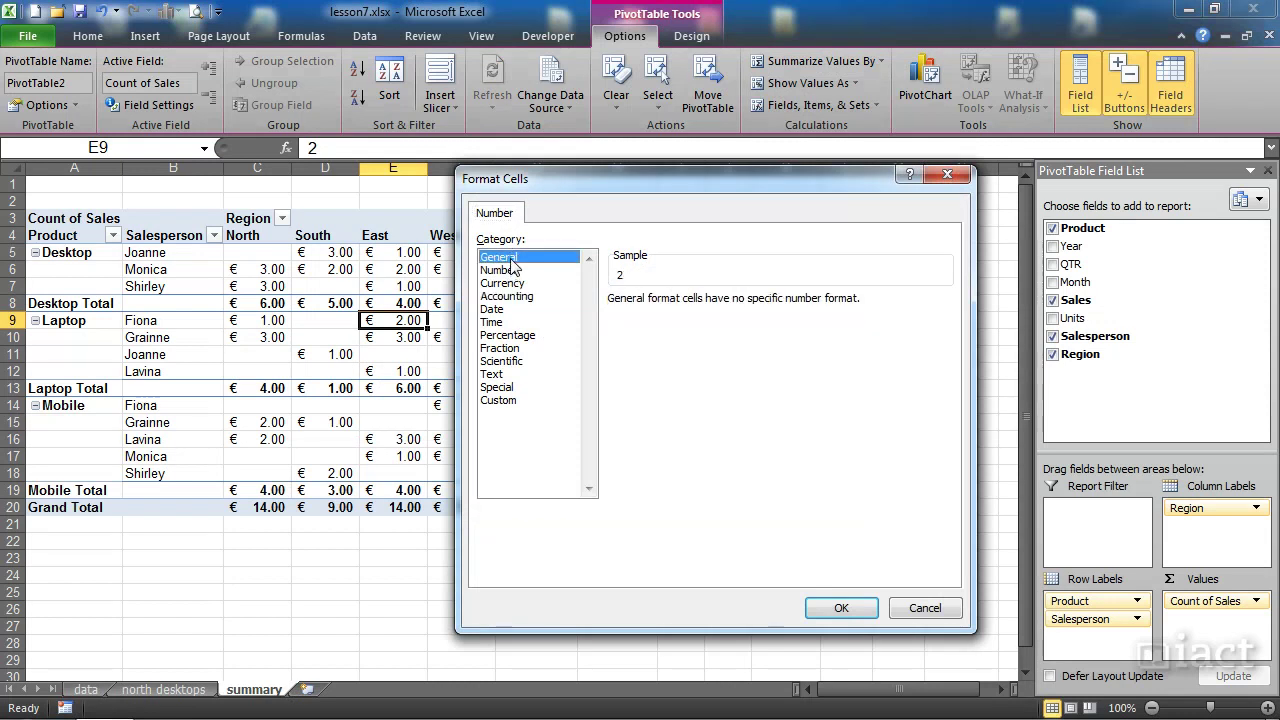
{"action": "left_click", "coordinate": [510, 271]}
{"action": "left_click", "coordinate": [505, 258]}
{"action": "left_click", "coordinate": [810, 600]}
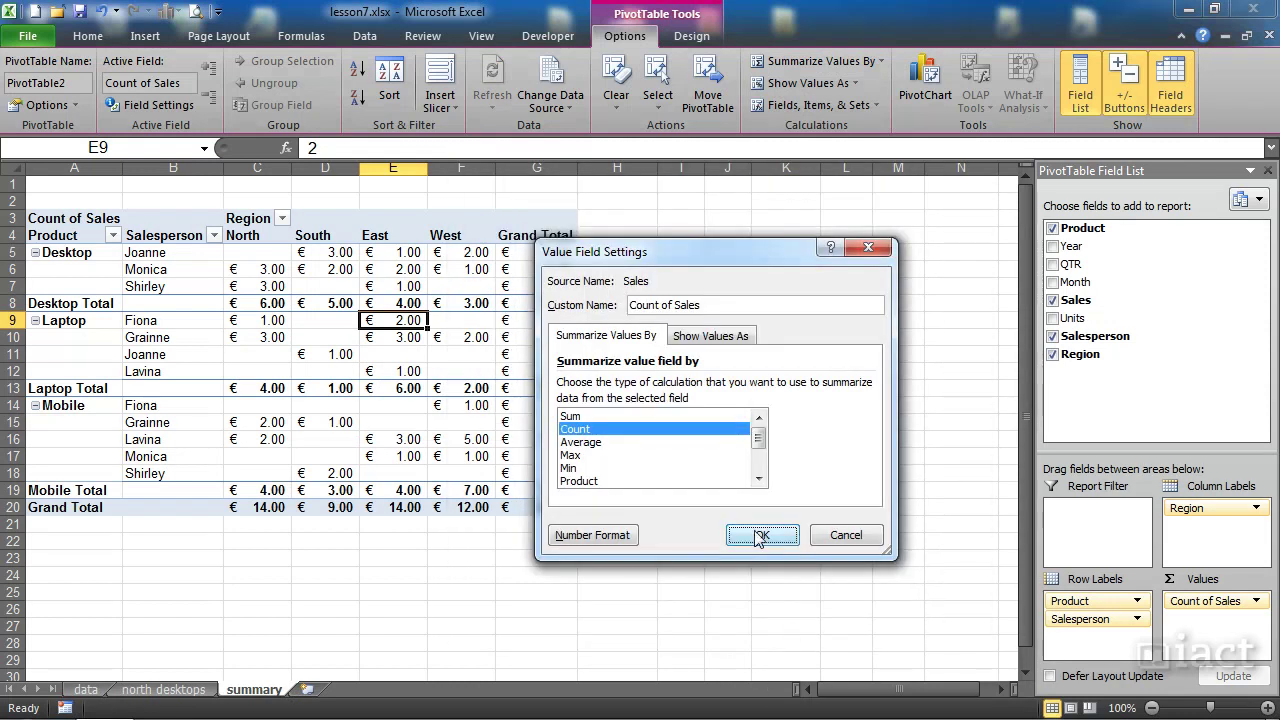
{"action": "left_click", "coordinate": [760, 535]}
{"action": "mouse_move", "coordinate": [398, 384]}
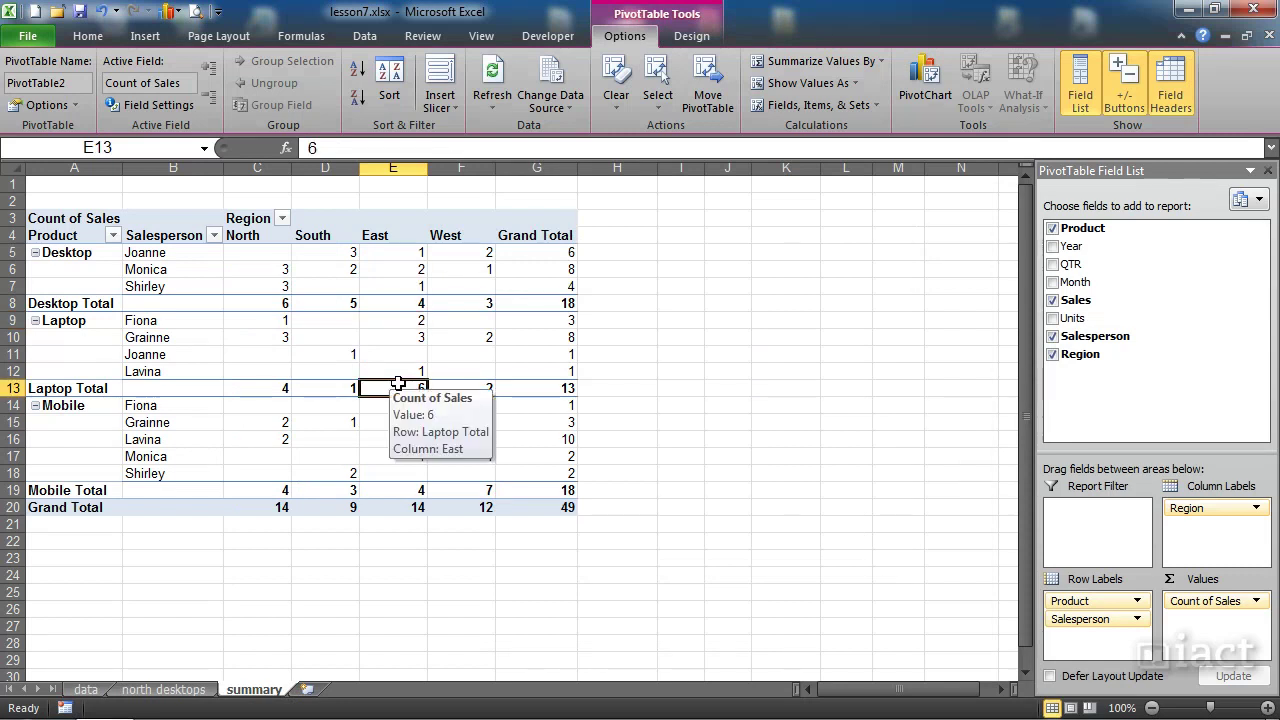
- Summarize the values by Sum again instead of Count
{"action": "left_click", "coordinate": [847, 66]}
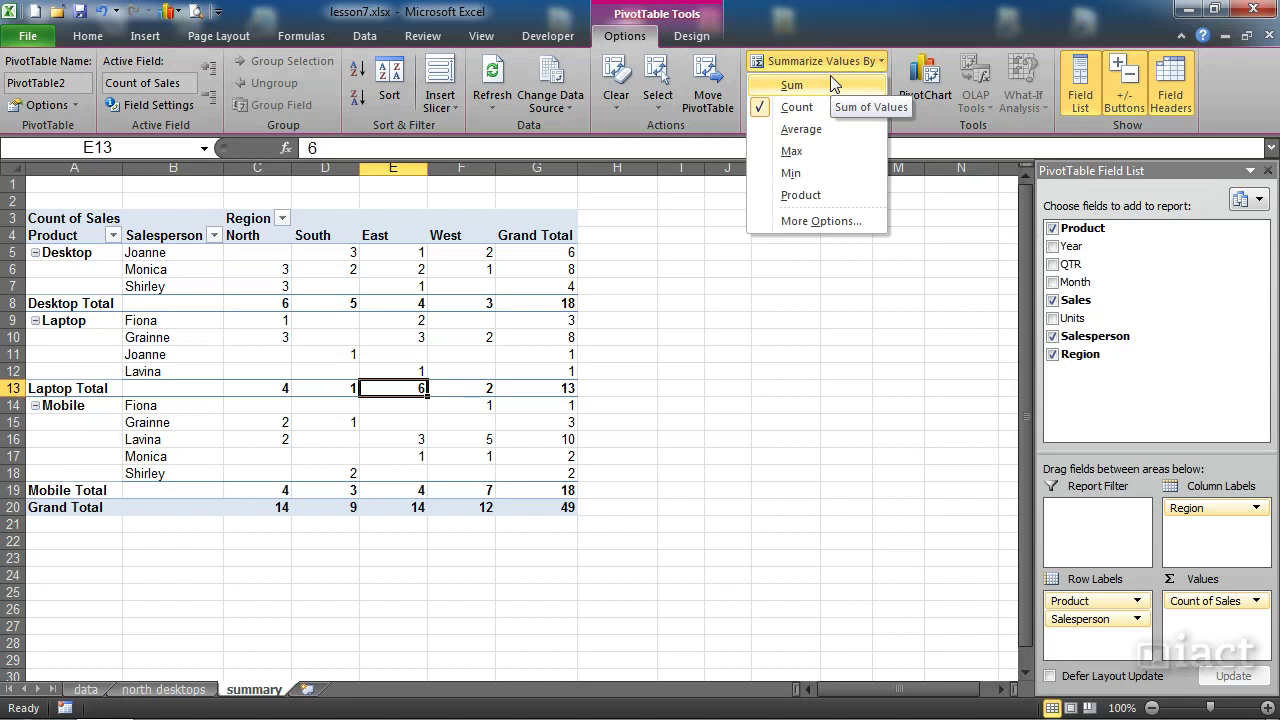
{"action": "left_click", "coordinate": [831, 85]}
{"action": "left_click", "coordinate": [835, 63]}
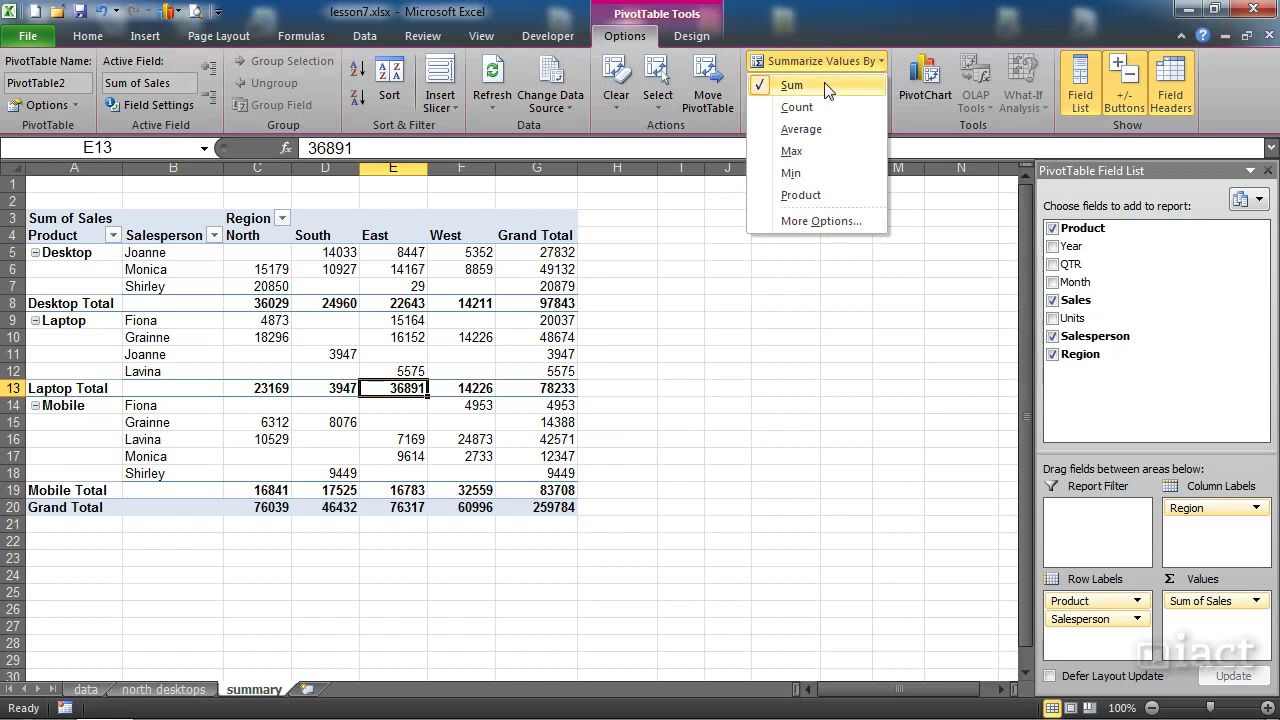
{"action": "left_click", "coordinate": [822, 61]}
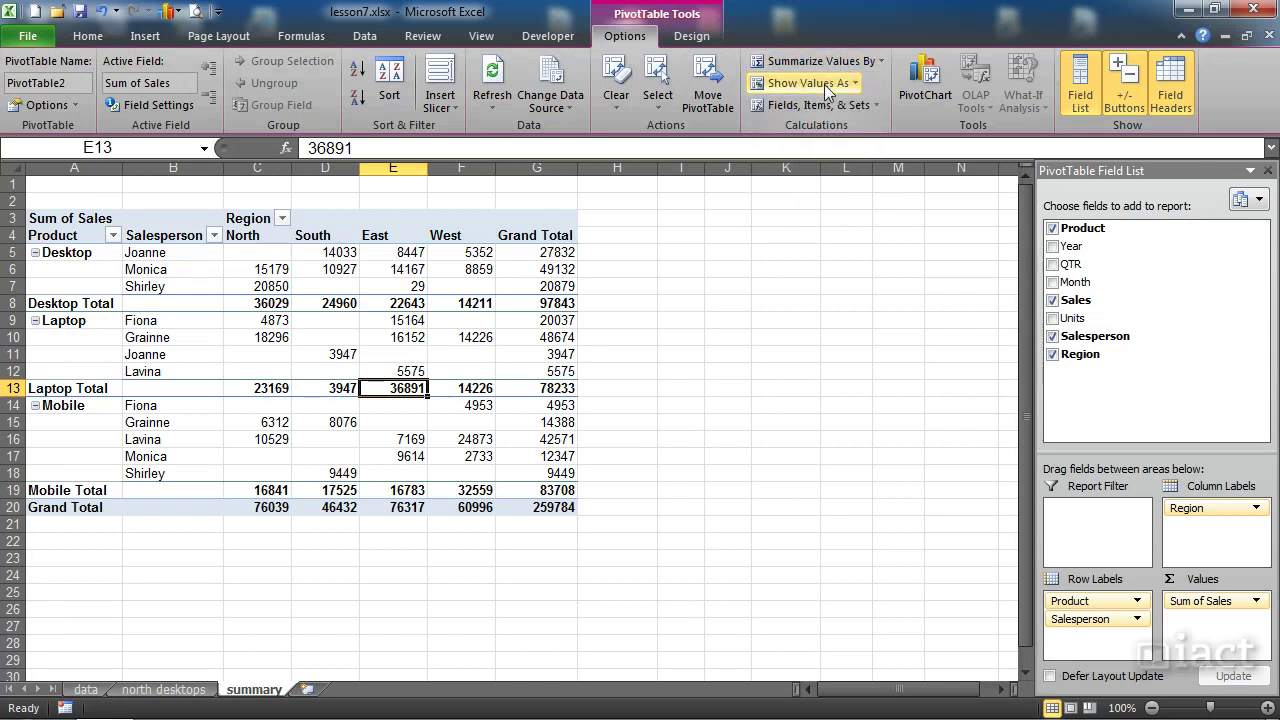
- Show values as % of Grand Total, giving Laptop Total 30.11% and grand total 100.00%
{"action": "left_click", "coordinate": [824, 84]}
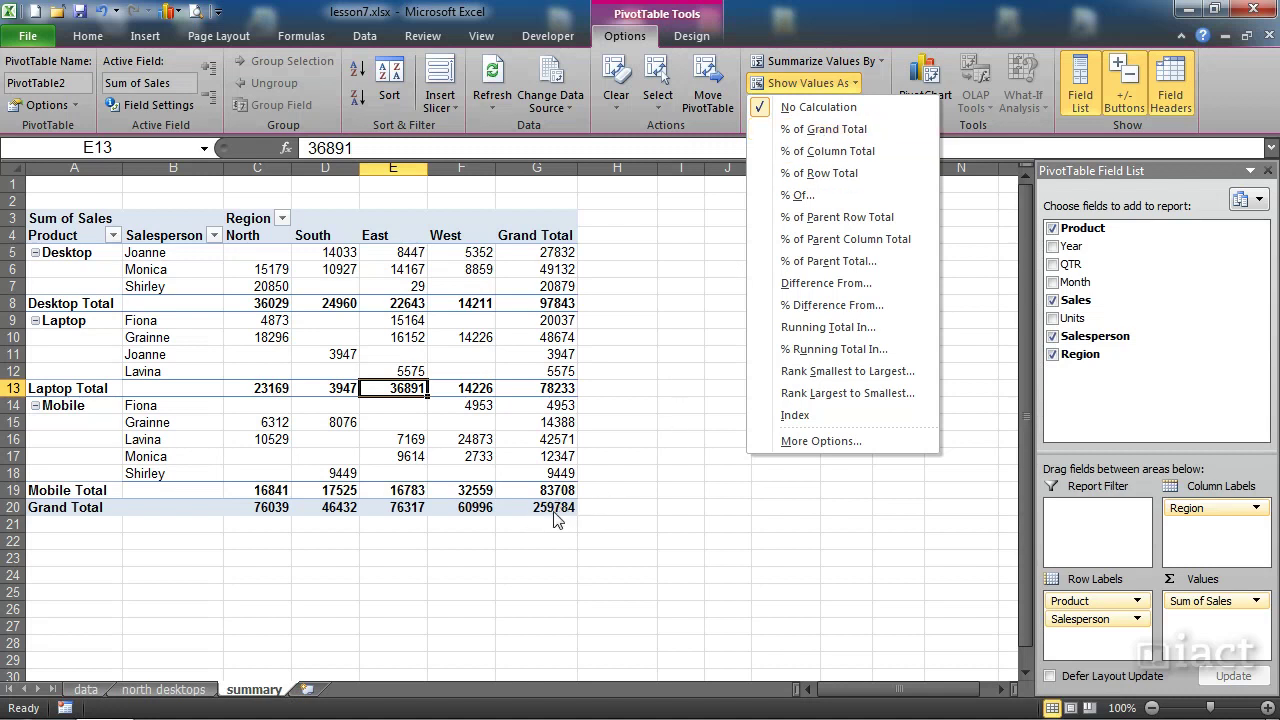
{"action": "mouse_move", "coordinate": [538, 518]}
{"action": "left_click", "coordinate": [838, 131]}
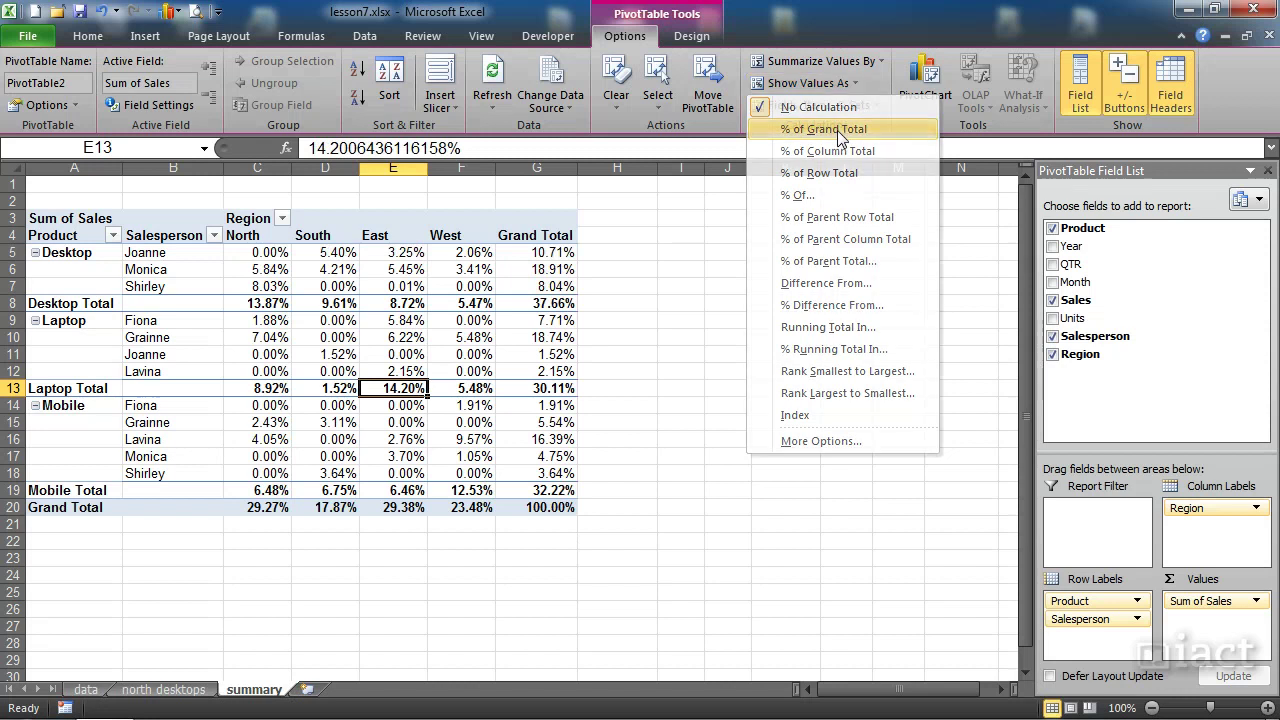
{"action": "left_click", "coordinate": [538, 507]}
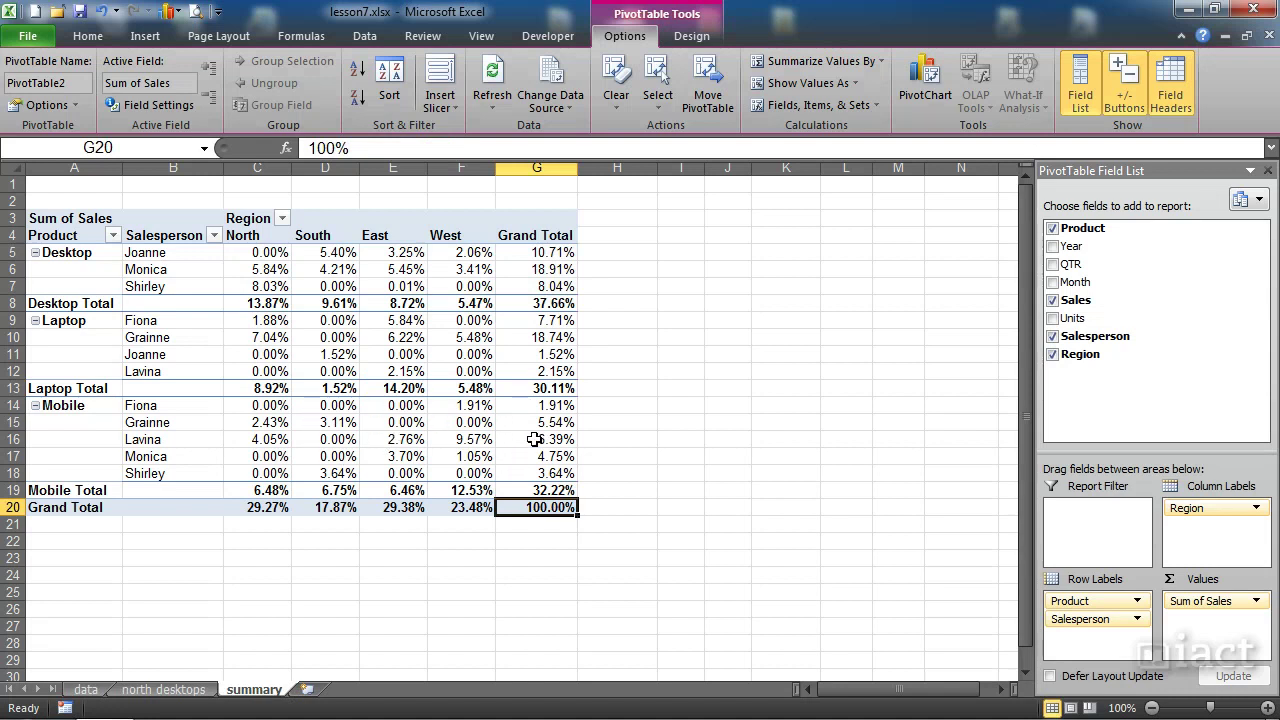
- Set Show Values As to No Calculation, restoring the 259784 grand total
{"action": "left_click", "coordinate": [800, 83]}
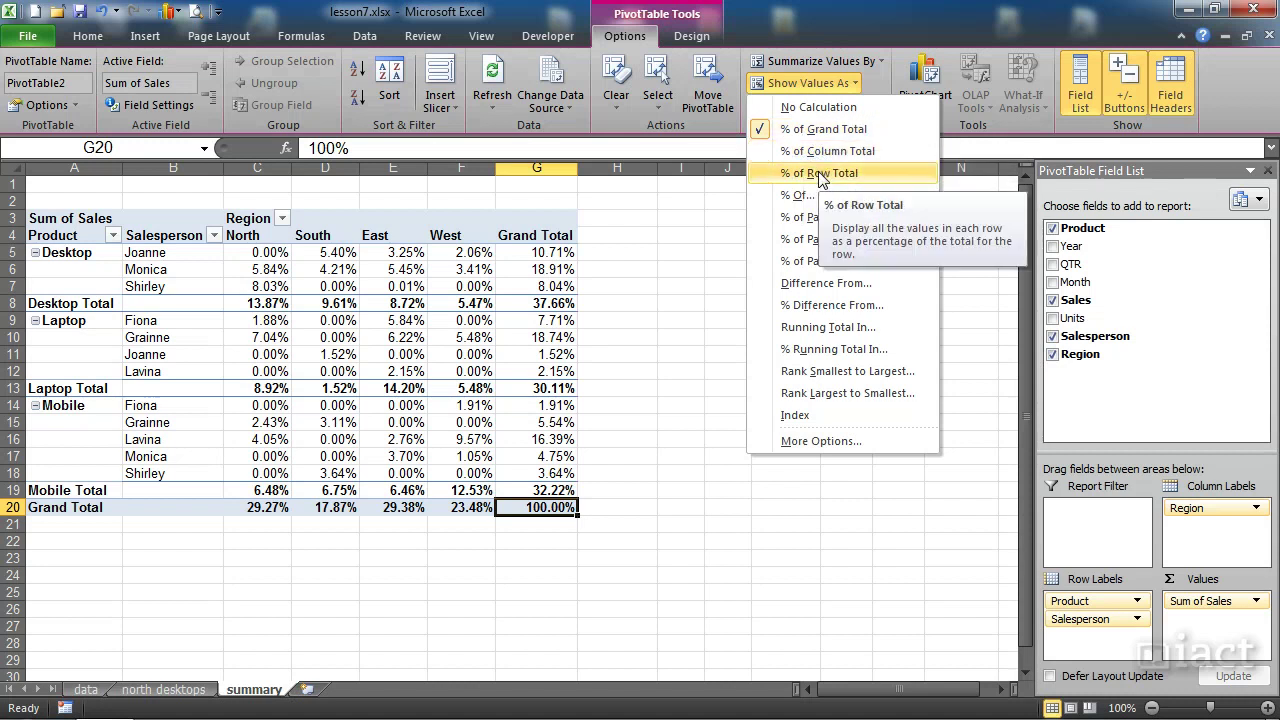
{"action": "left_click", "coordinate": [795, 112]}
{"action": "left_click", "coordinate": [362, 355]}
{"action": "mouse_move", "coordinate": [362, 355]}
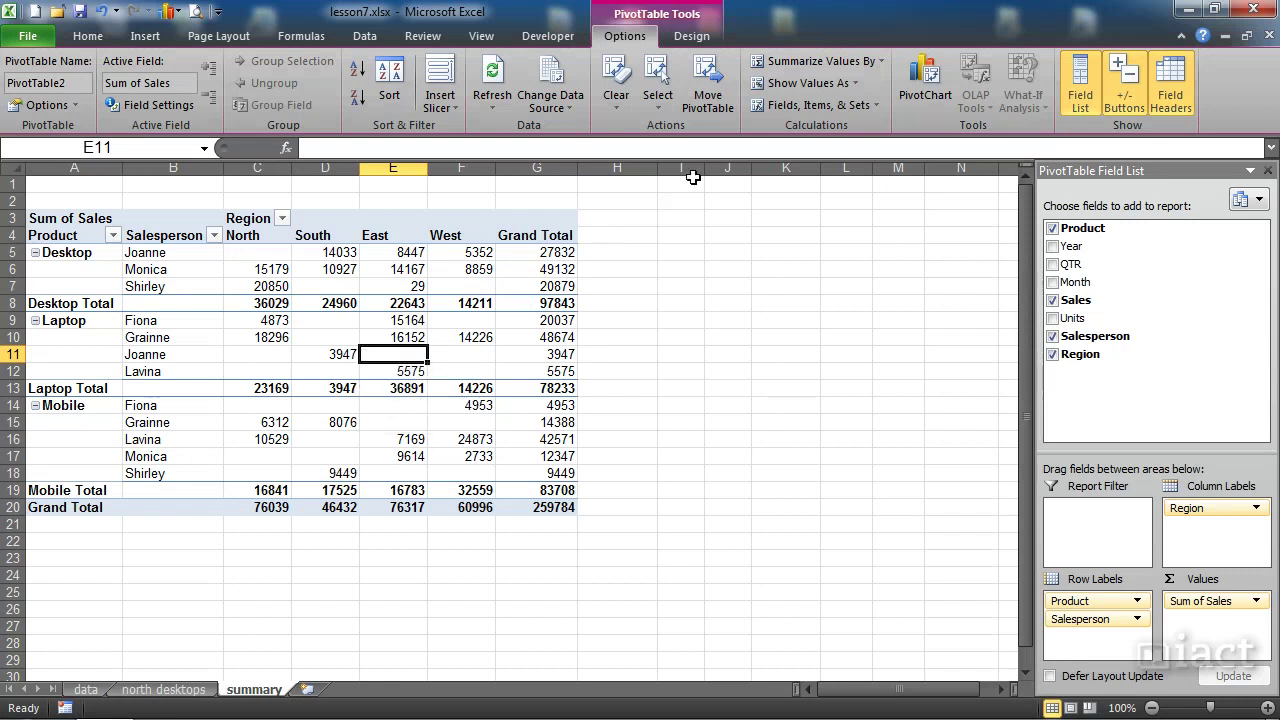
{"action": "left_click", "coordinate": [803, 112]}
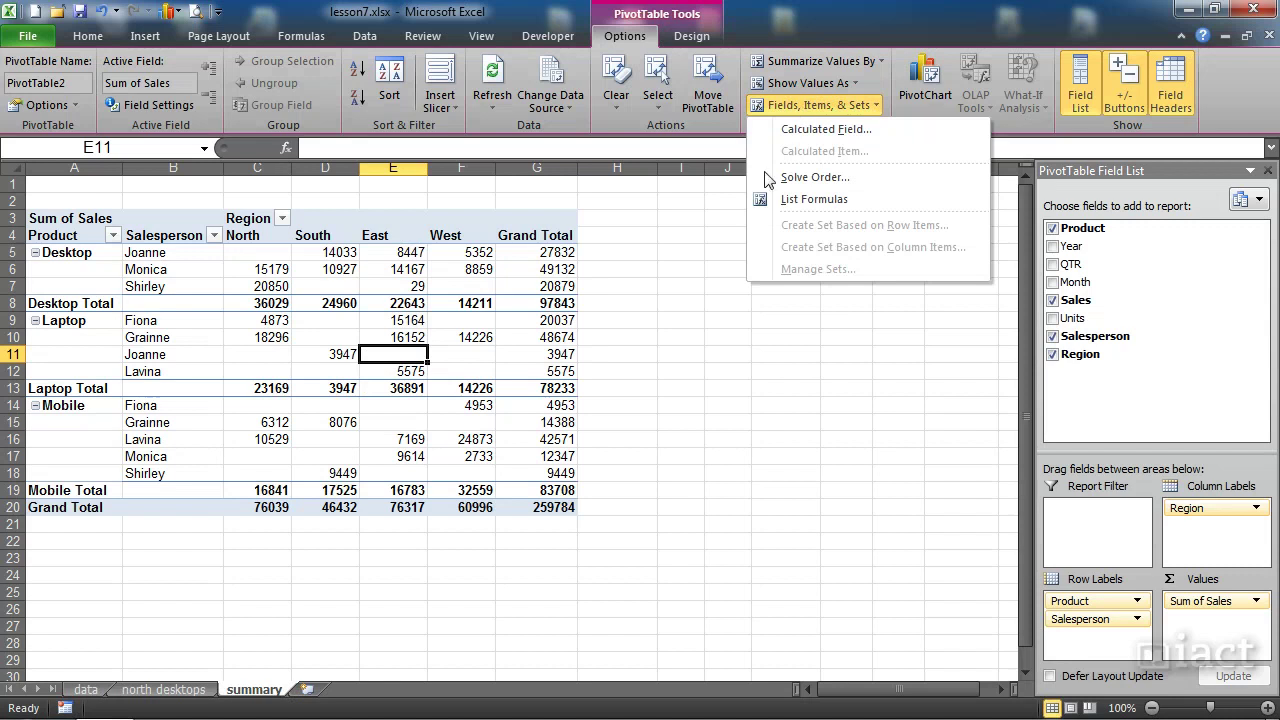
{"action": "left_click", "coordinate": [708, 256]}
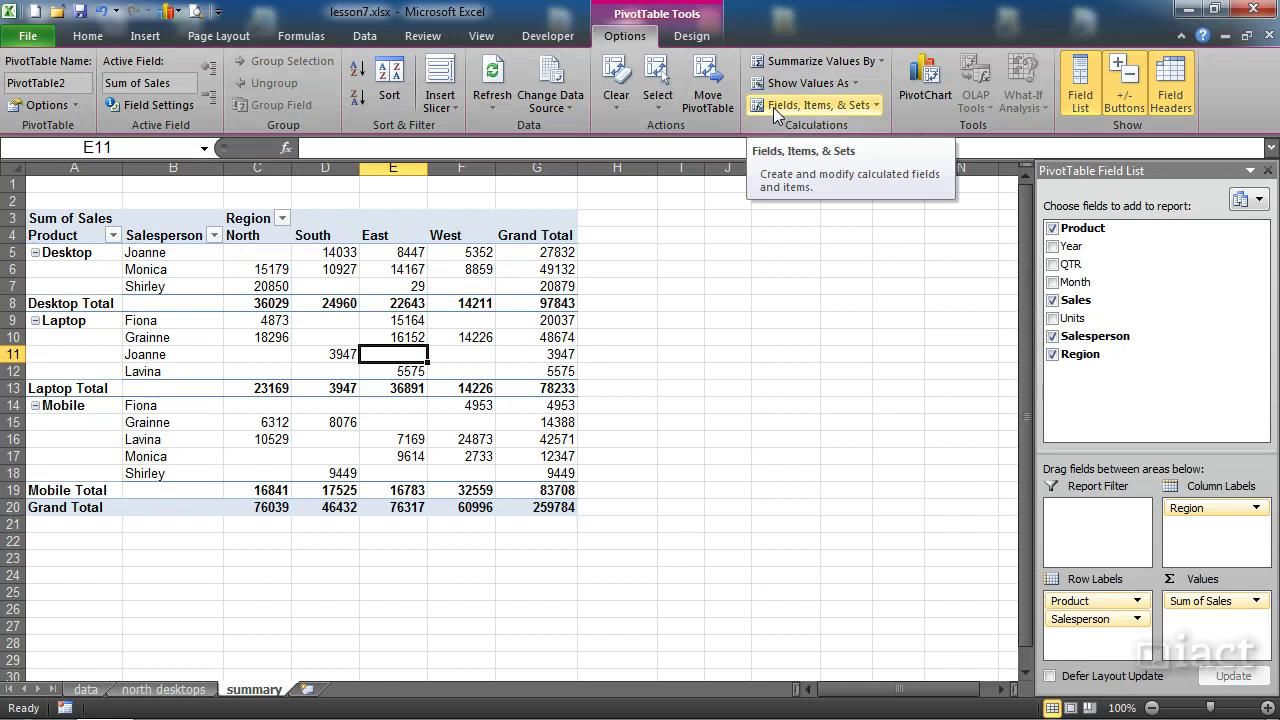
{"action": "left_click", "coordinate": [327, 268]}
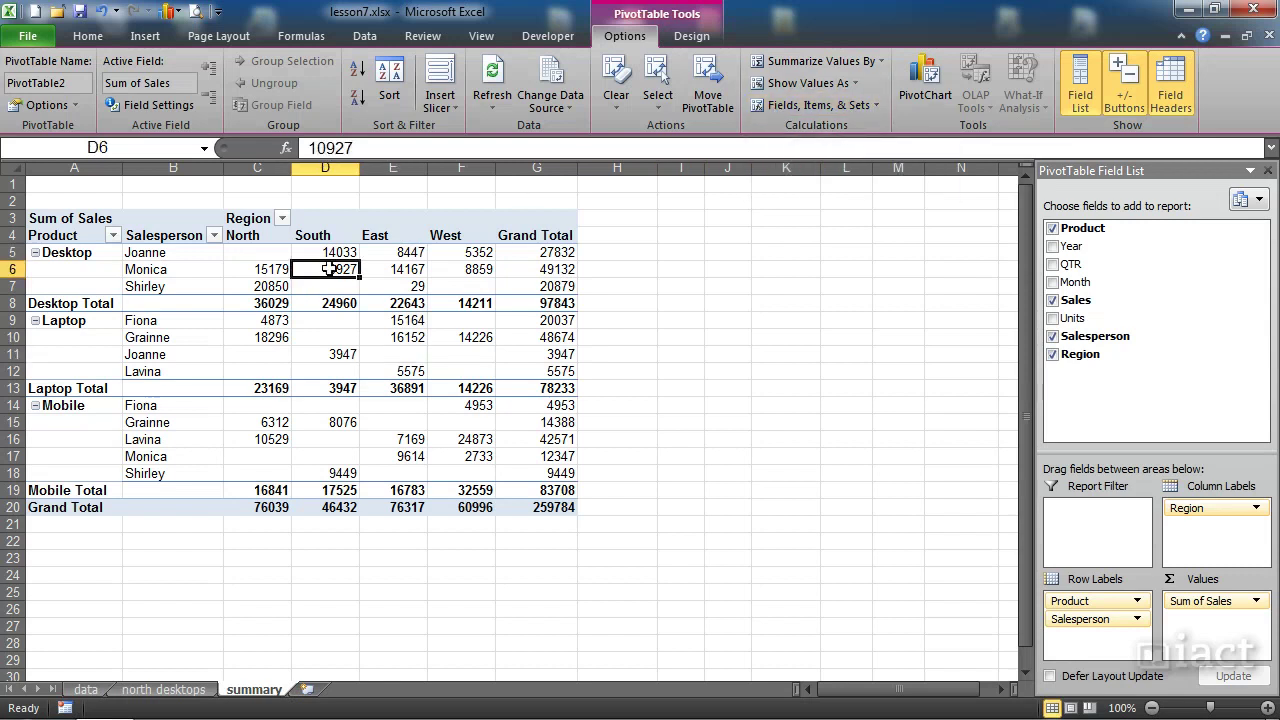